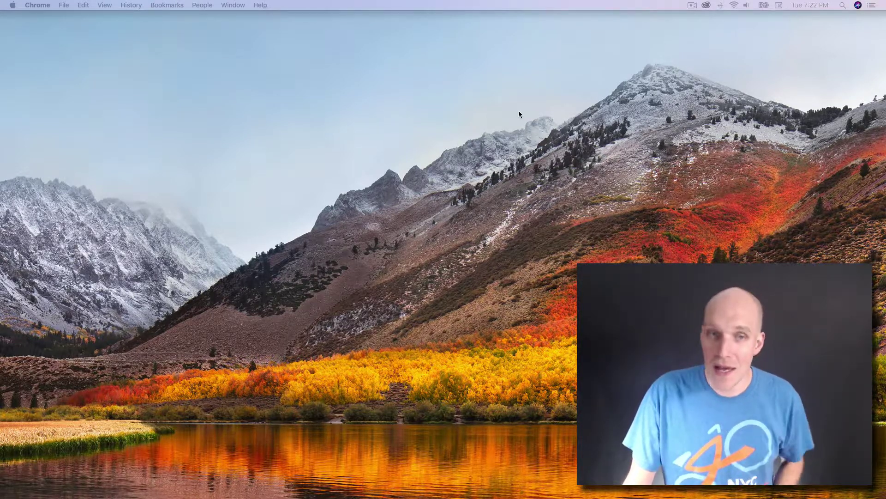
# Open a new Chrome window showing the YouTube home page
pyautogui.press('super+n')
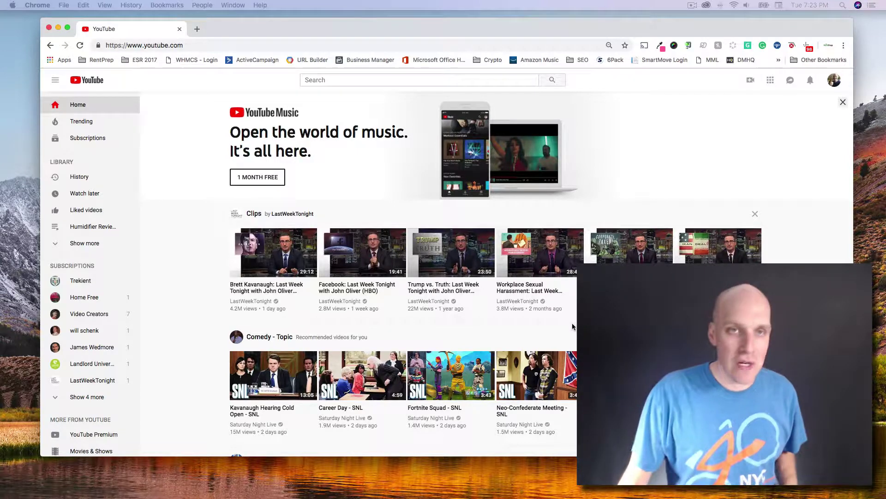
# Show ScreenFlow's Recording Monitor and move it to the right side over the browser
pyautogui.click(691, 6)
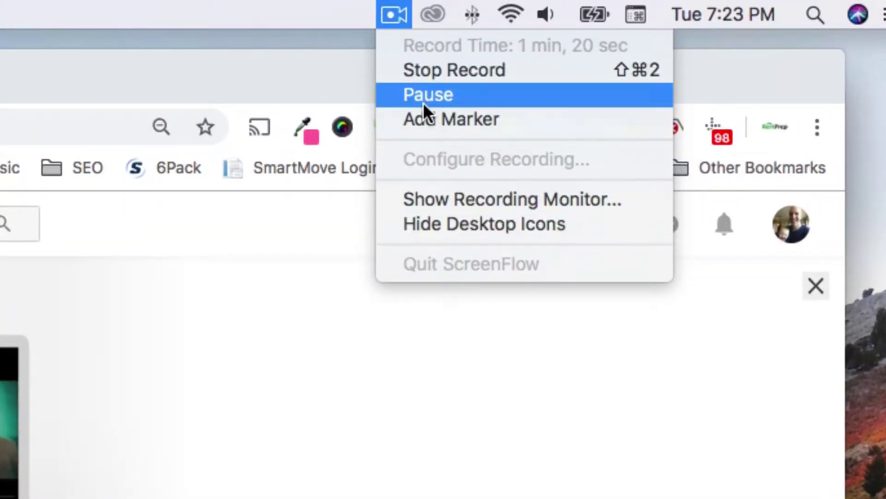
pyautogui.click(447, 198)
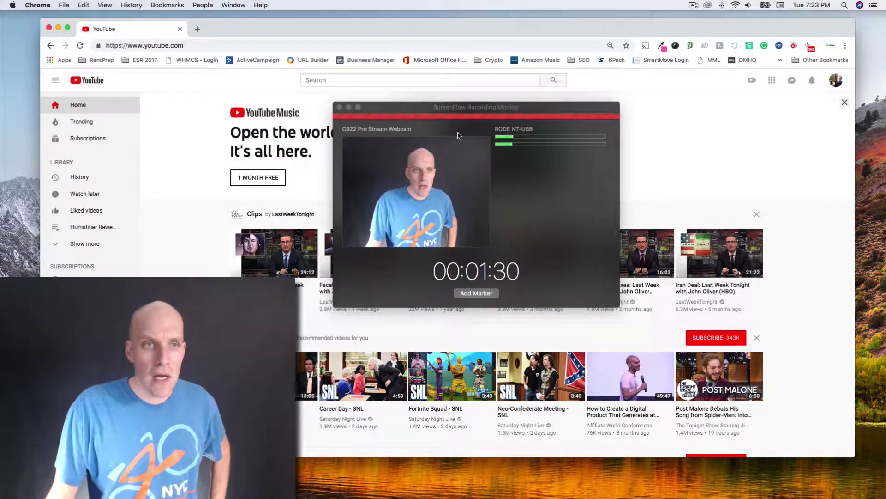
pyautogui.moveTo(421, 110); pyautogui.dragTo(586, 115)
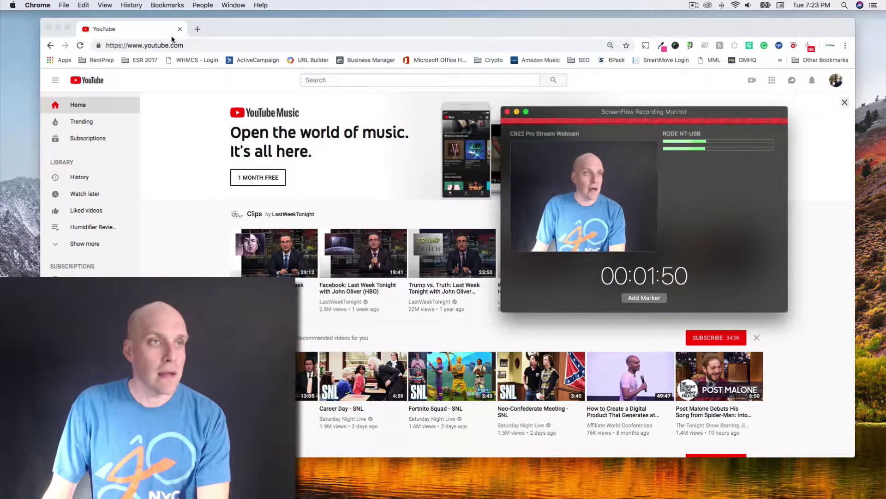
# Search Google for 'screenflow' in a new tab
pyautogui.click(197, 29)
pyautogui.write('sc')
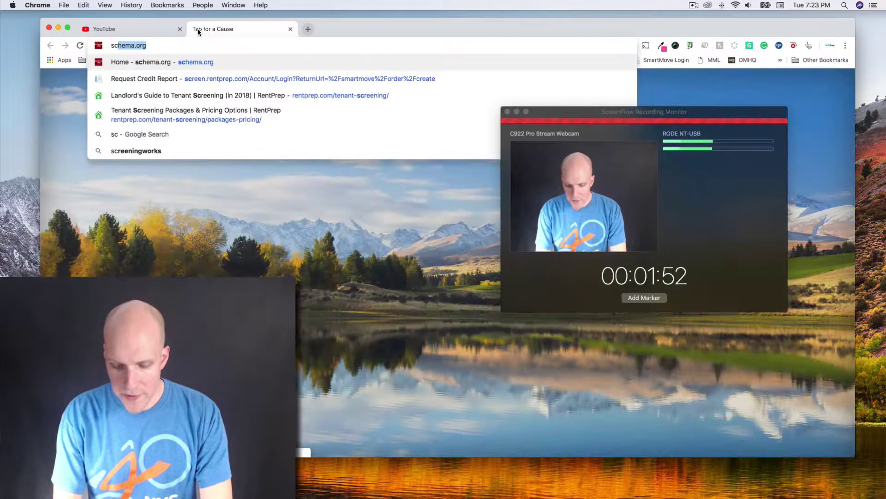
pyautogui.write('reenfl')
pyautogui.press('BackSpace')
pyautogui.press('BackSpace')
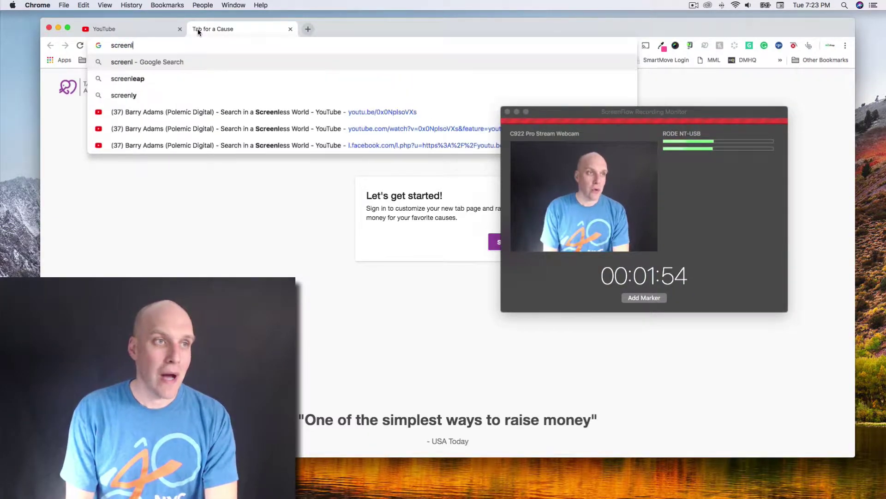
pyautogui.write('flow')
pyautogui.press('Return')
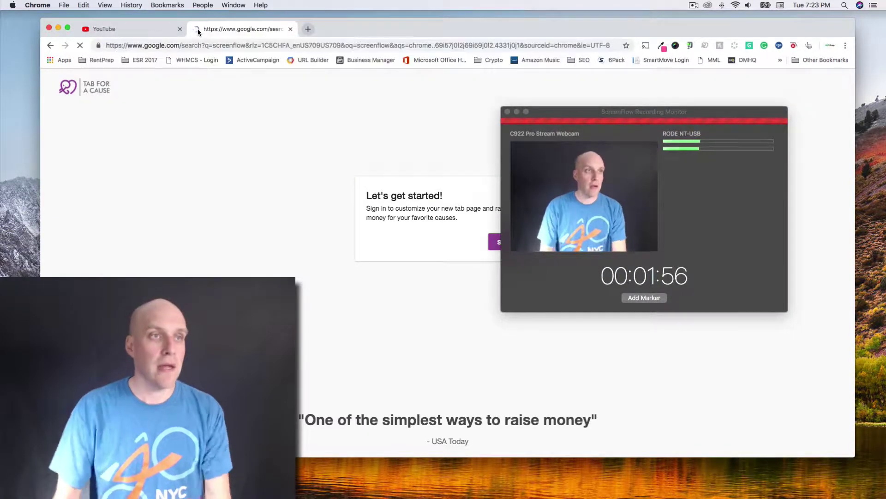
# Minimize the Recording Monitor and open Telestream's ScreenFlow overview page, scrolling down it
pyautogui.click(518, 113)
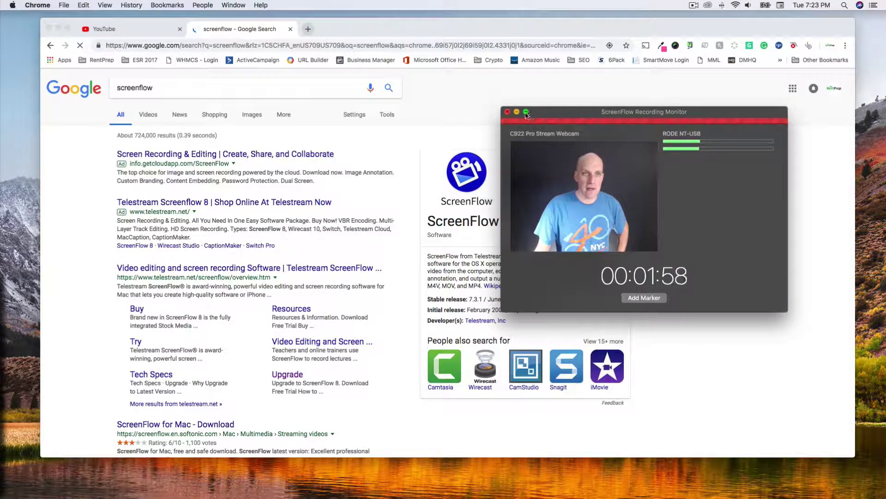
pyautogui.click(517, 112)
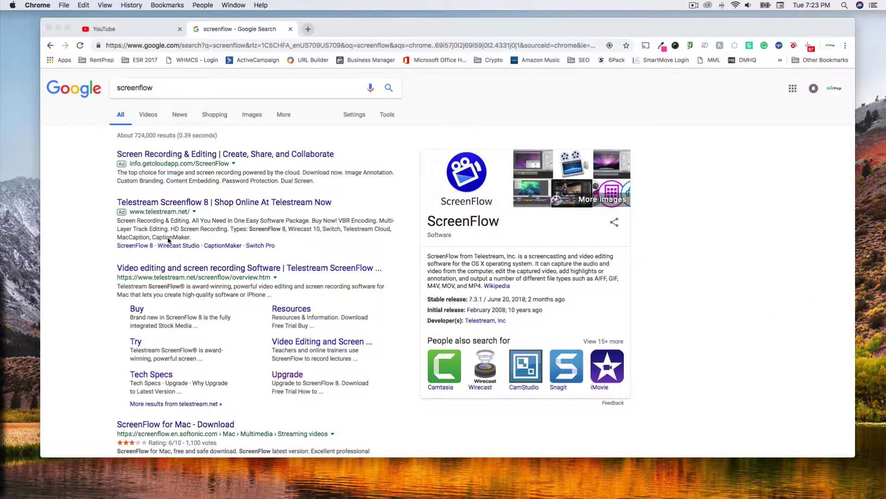
pyautogui.click(163, 268)
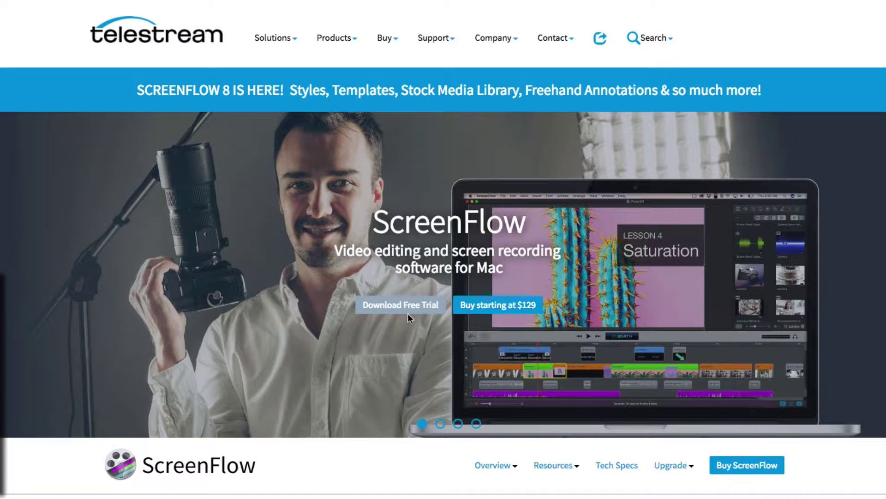
pyautogui.scroll(-1, 408, 313)
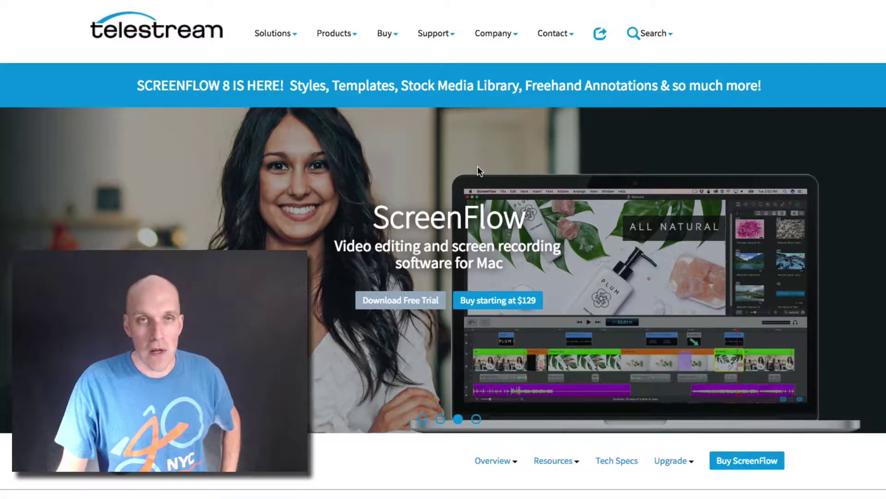
pyautogui.scroll(-1, 477, 166)
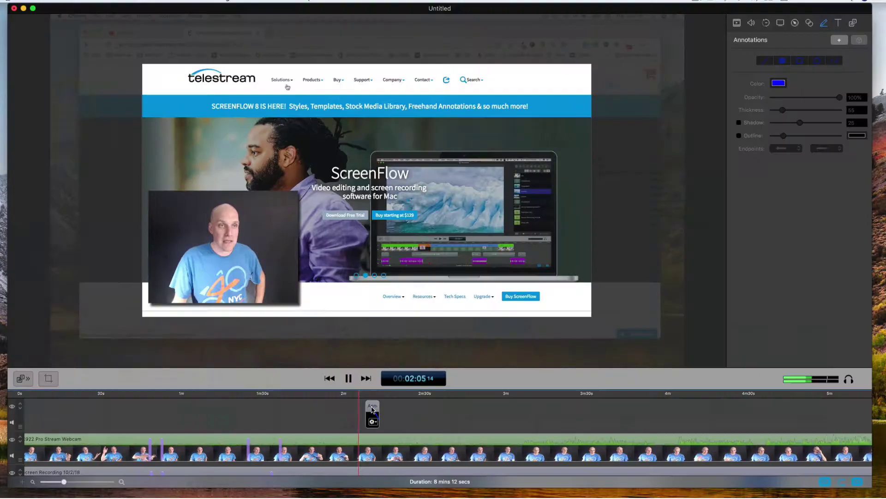
# Scale the Screen Recording clip to 400% centred on the search box, then replay it
pyautogui.click(414, 408)
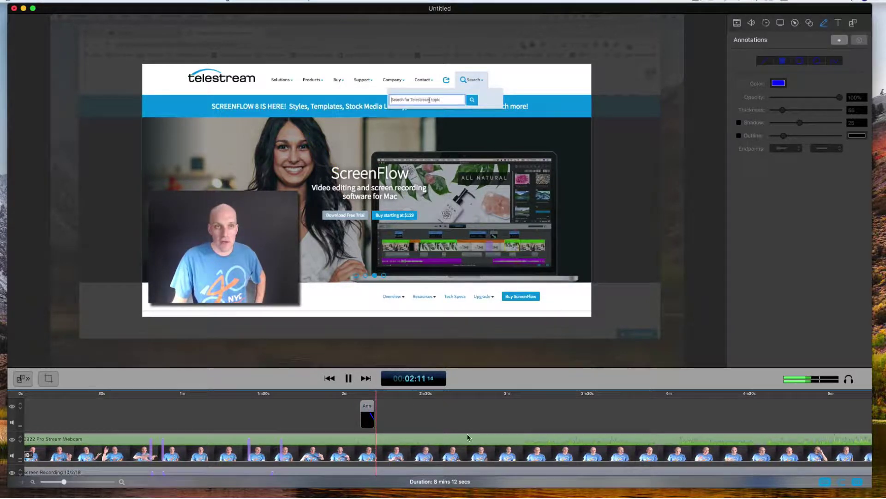
pyautogui.scroll(-2, 405, 442)
pyautogui.click(407, 461)
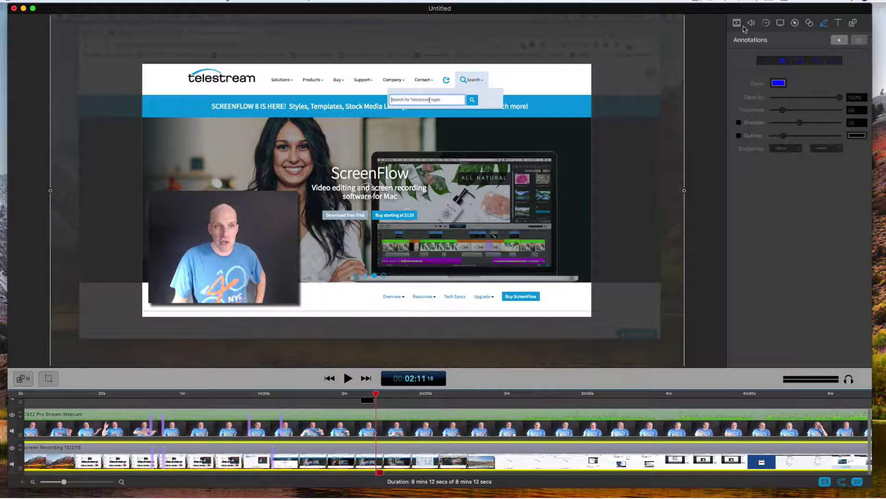
pyautogui.click(738, 24)
pyautogui.moveTo(798, 56); pyautogui.dragTo(840, 55)
pyautogui.moveTo(647, 19); pyautogui.dragTo(505, 214)
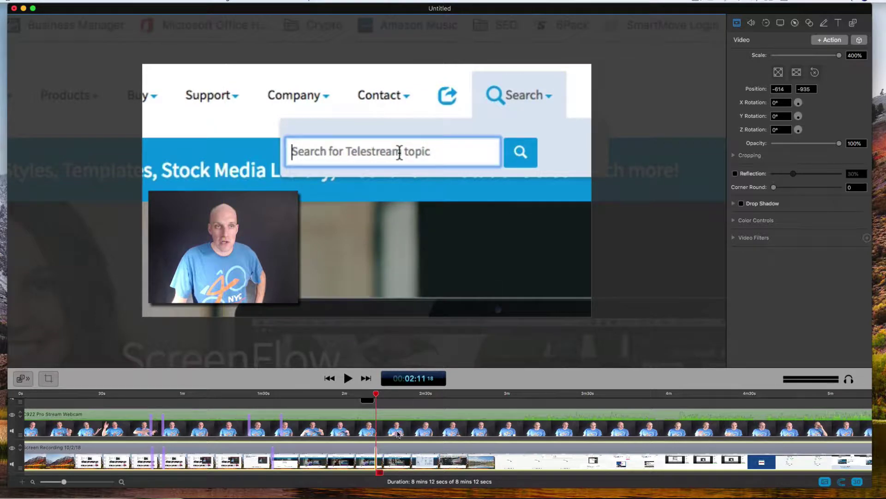
pyautogui.click(371, 396)
pyautogui.press('space')
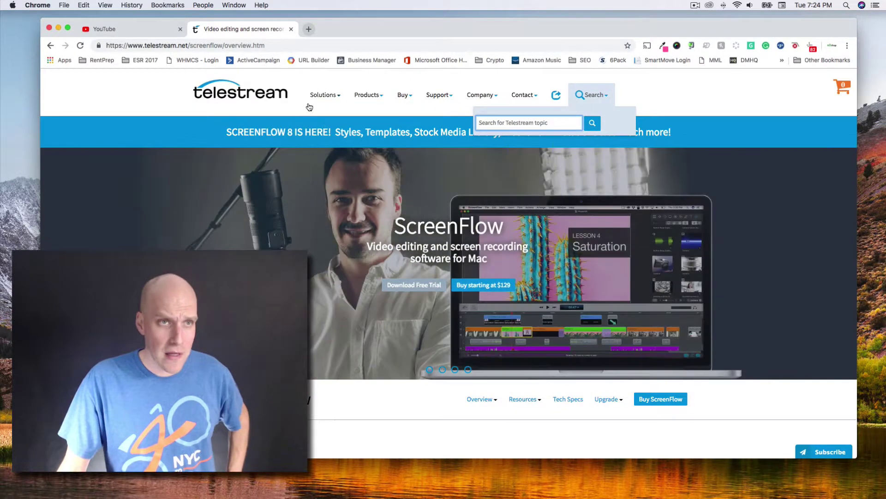
# Browse Telestream's Products list, then search 'camtasia' in a new tab and open TechSmith's page
pyautogui.click(366, 95)
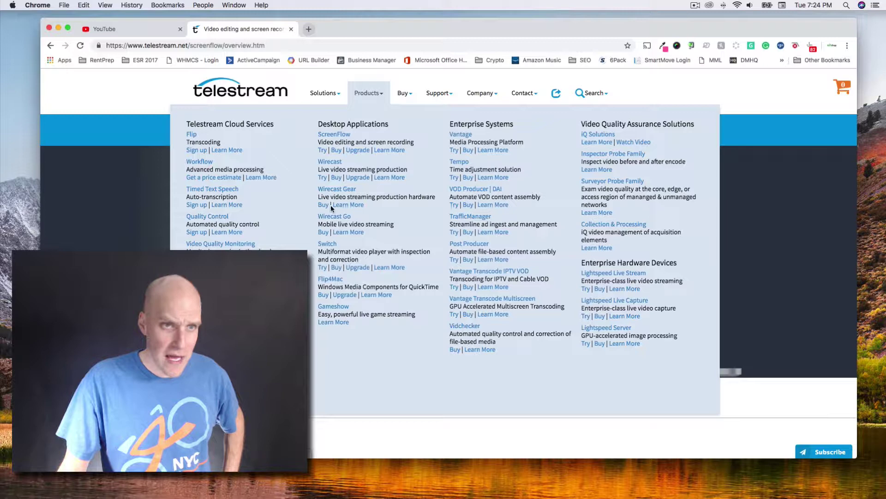
pyautogui.scroll(-1, 333, 198)
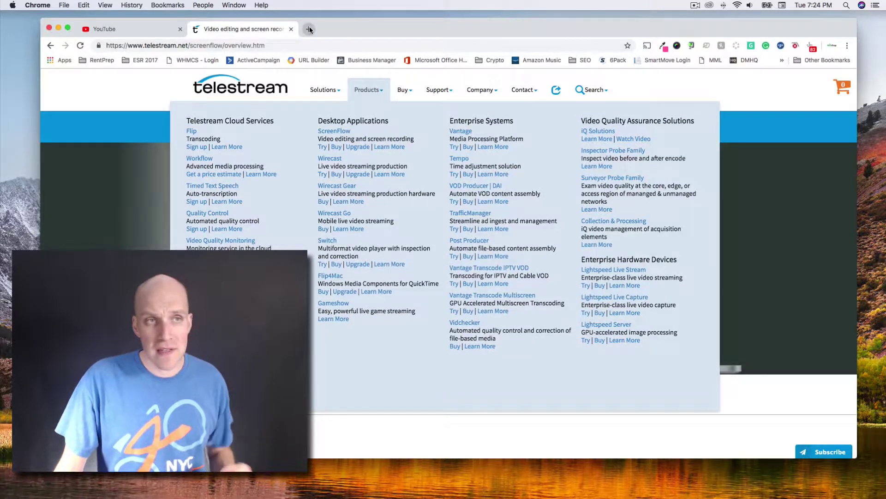
pyautogui.click(309, 27)
pyautogui.write('camtasia')
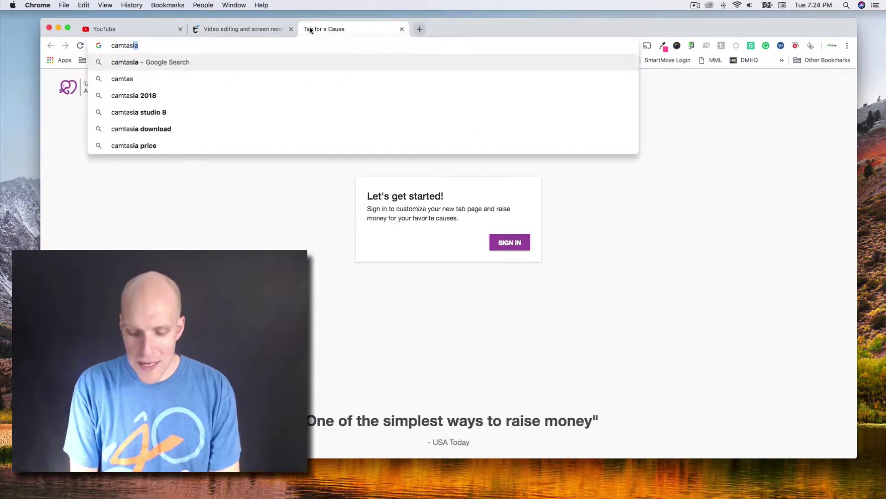
pyautogui.press('Return')
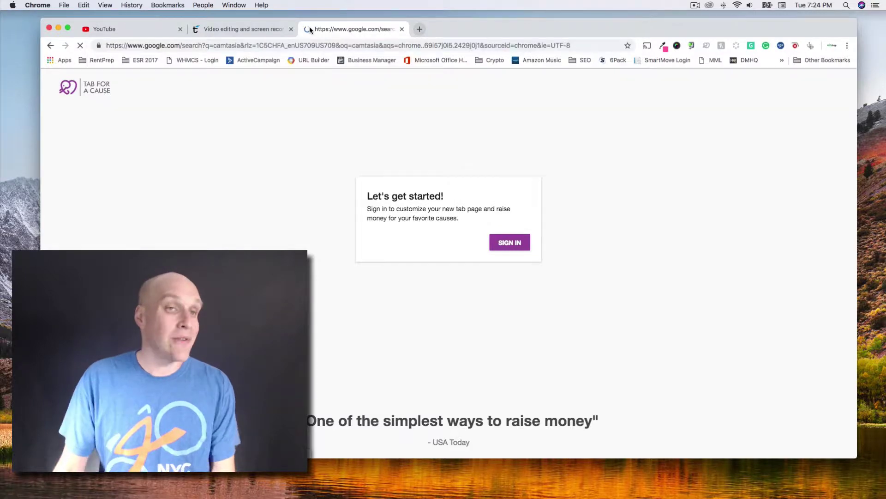
pyautogui.click(195, 243)
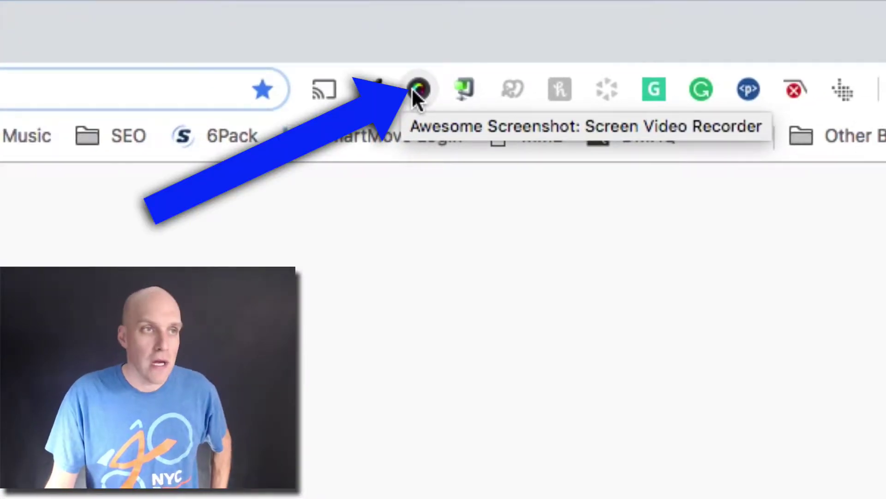
# Hide the bookmarks bar, search 'awesome screenshot chrome' and open its Chrome Web Store listing
pyautogui.click(418, 90)
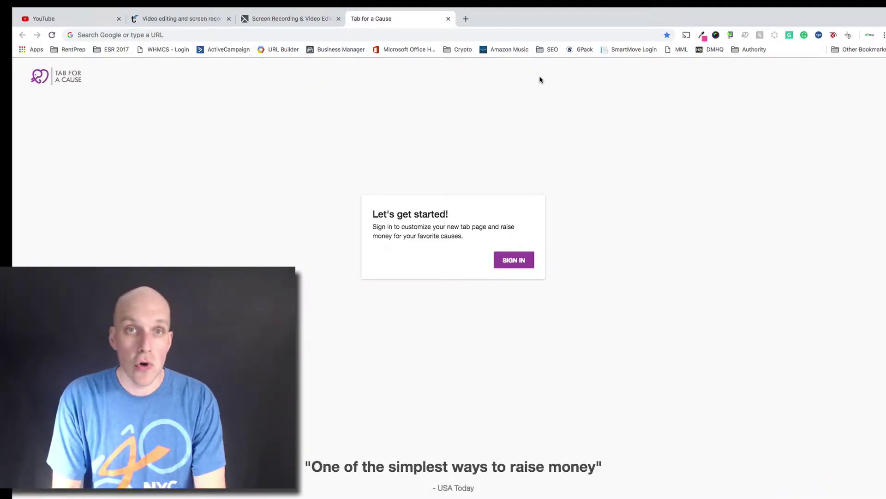
pyautogui.press('super+shift+b')
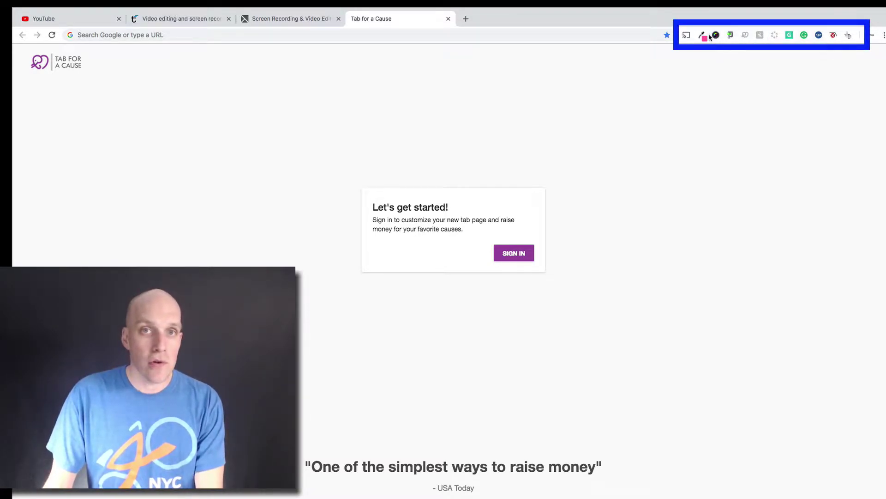
pyautogui.click(492, 35)
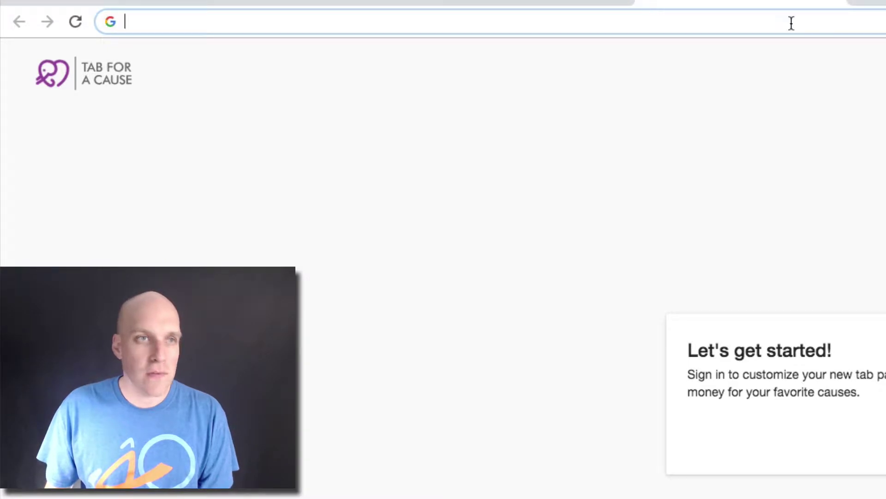
pyautogui.write('awes')
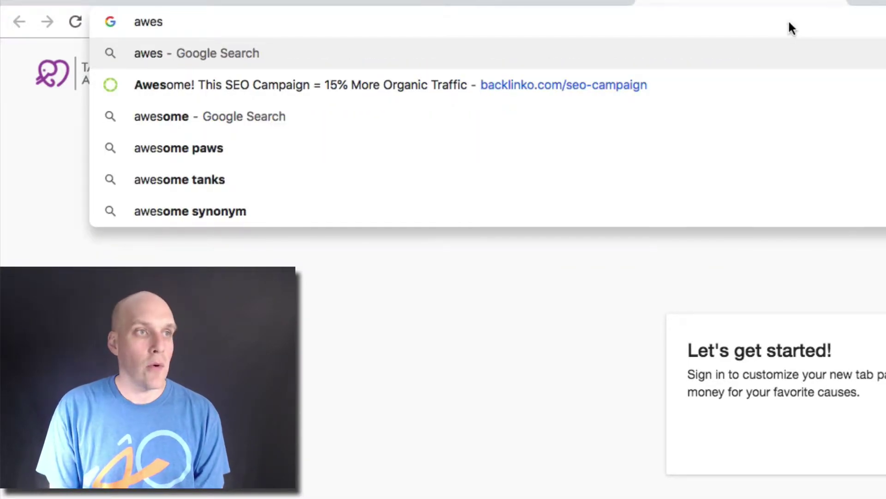
pyautogui.write('on')
pyautogui.press('BackSpace')
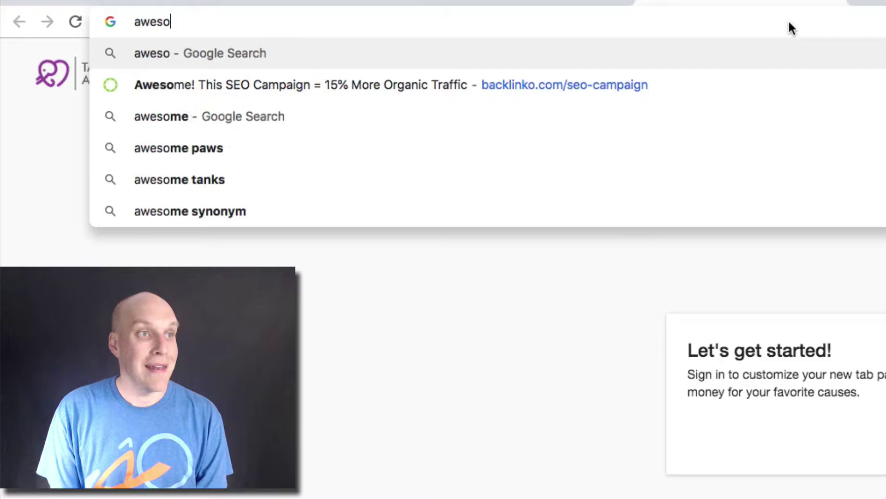
pyautogui.write('me scree')
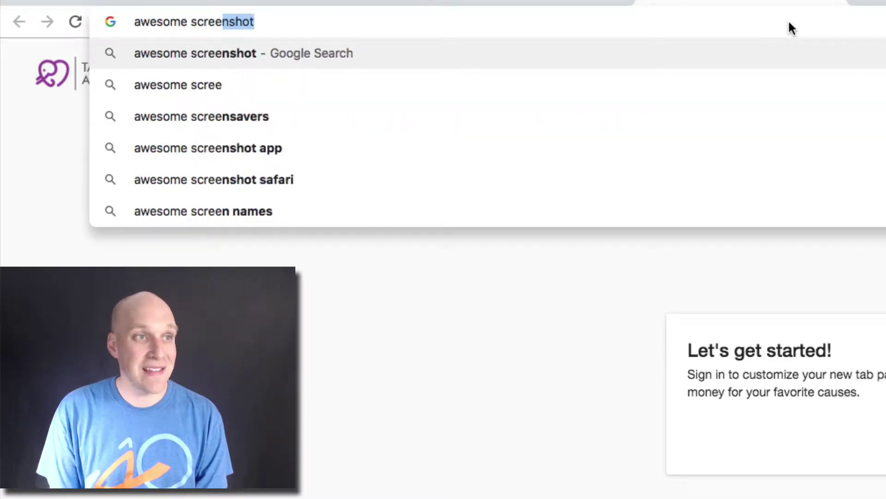
pyautogui.write('nshot')
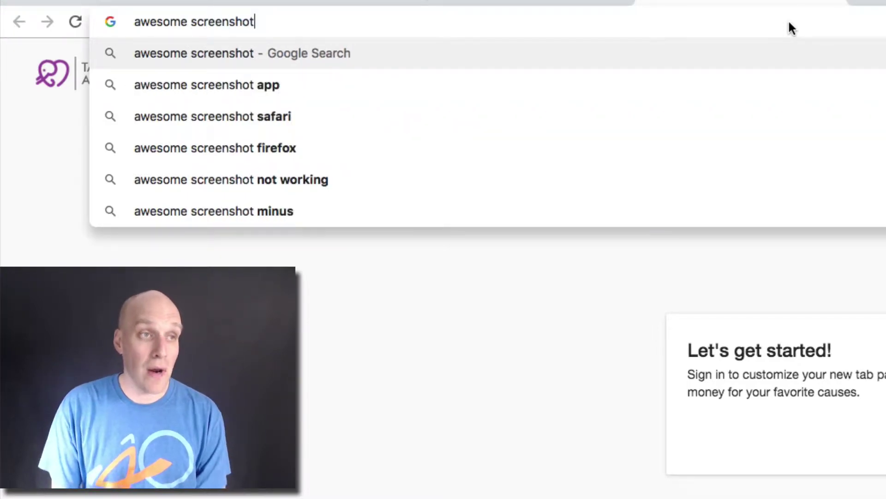
pyautogui.write(' chrome')
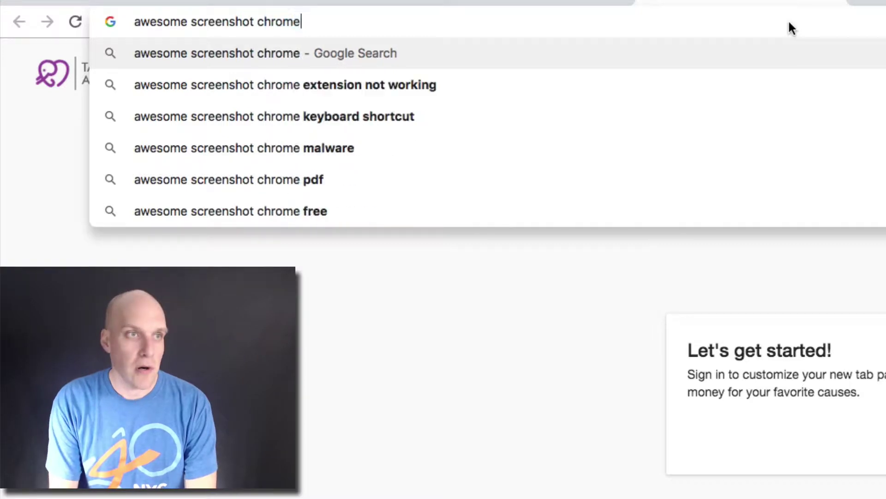
pyautogui.press('Return')
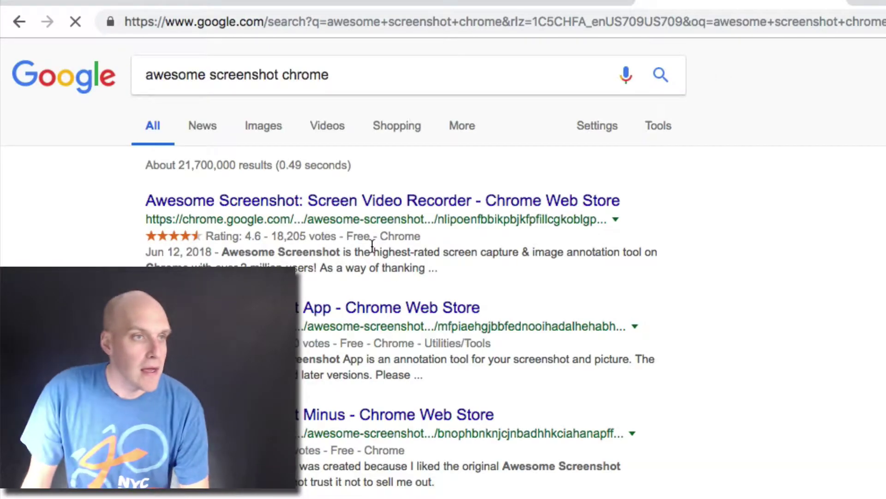
pyautogui.click(298, 201)
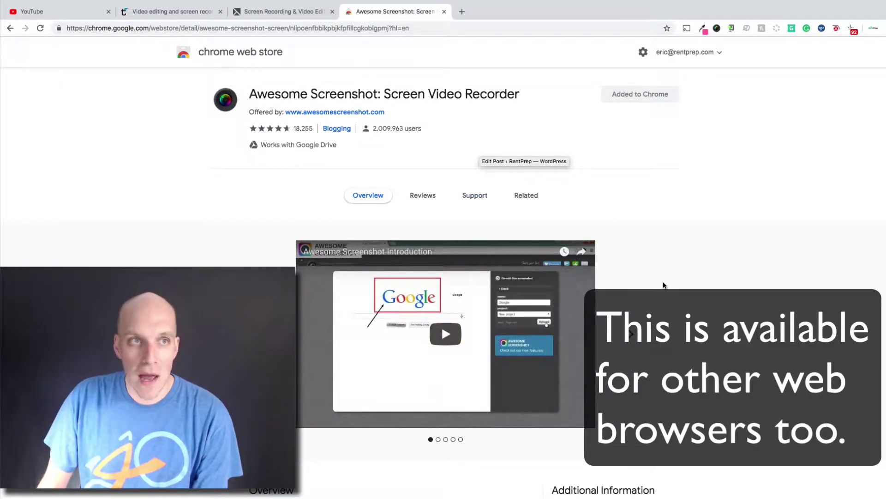
# Start an Awesome Screenshot screen recording from the extension's toolbar icon
pyautogui.scroll(-3, 664, 286)
pyautogui.scroll(3, 664, 289)
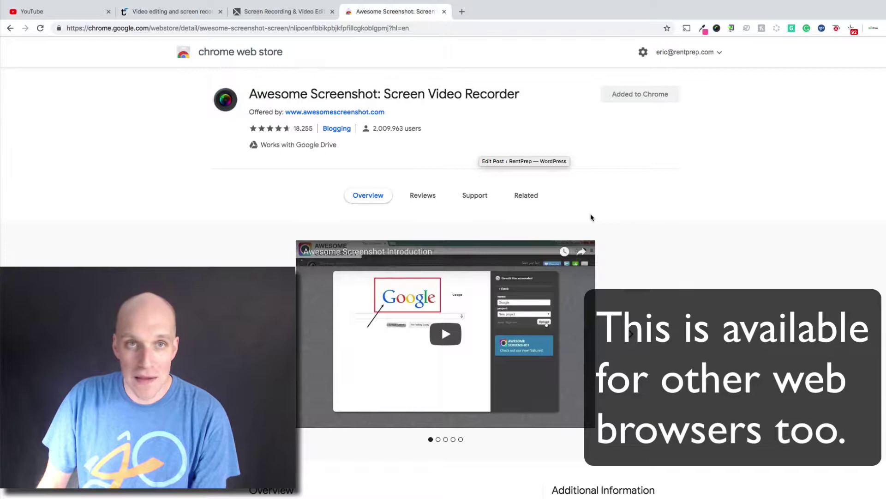
pyautogui.click(717, 28)
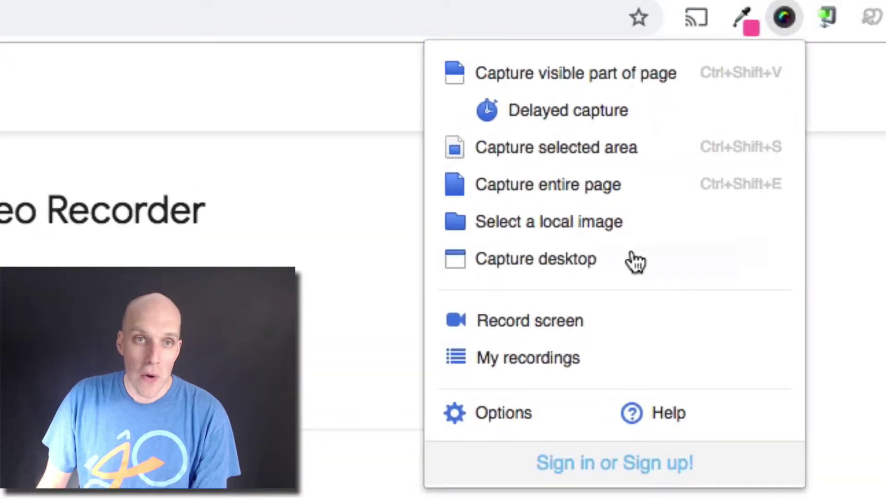
pyautogui.click(531, 323)
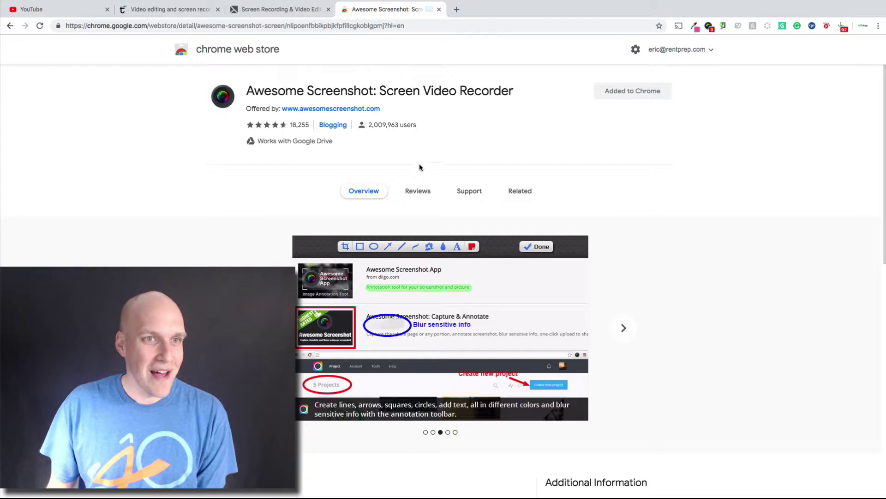
# Scroll the listing and advance the screenshot carousel twice, then stop the recording
pyautogui.scroll(-2, 421, 170)
pyautogui.scroll(-10, 427, 172)
pyautogui.scroll(12, 427, 173)
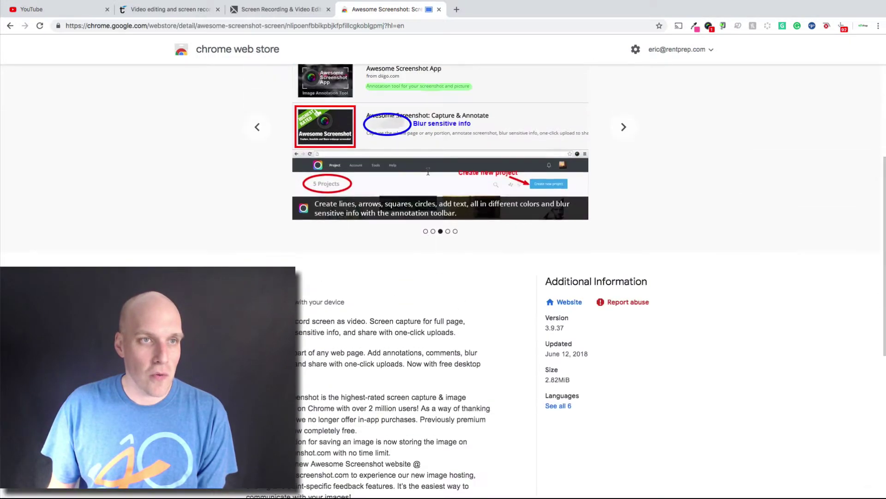
pyautogui.scroll(1, 428, 174)
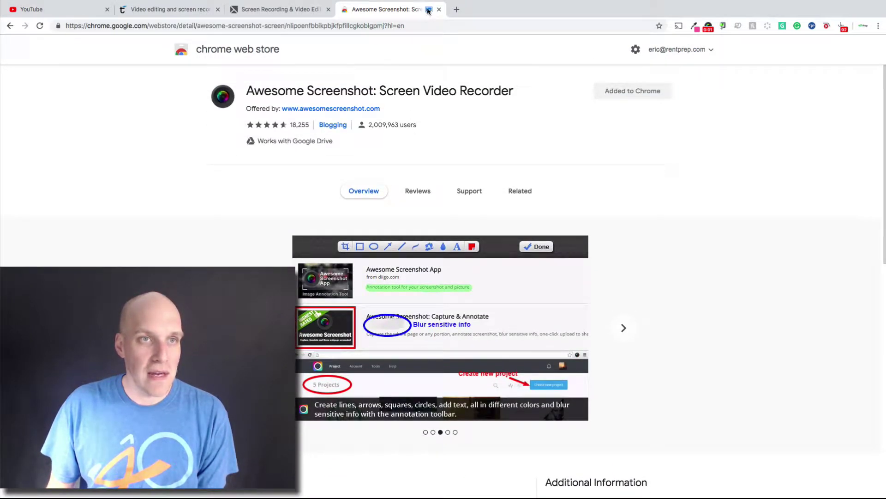
pyautogui.scroll(-6, 550, 124)
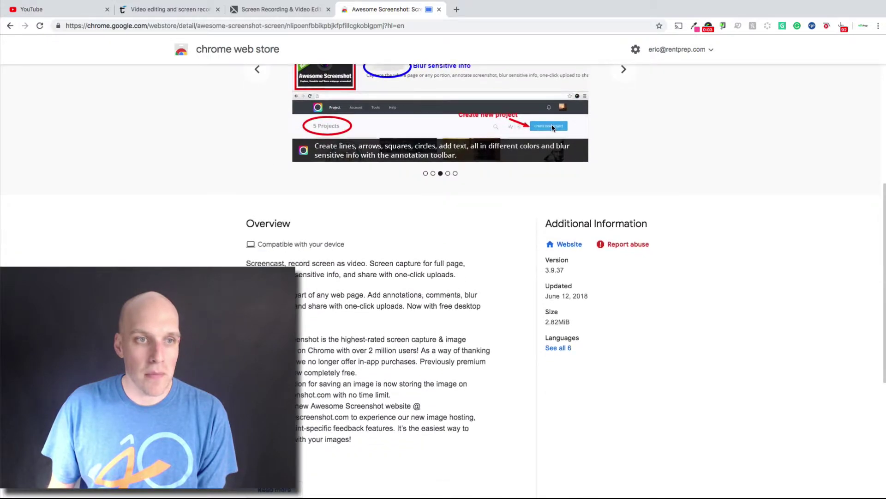
pyautogui.scroll(5, 424, 256)
pyautogui.click(624, 246)
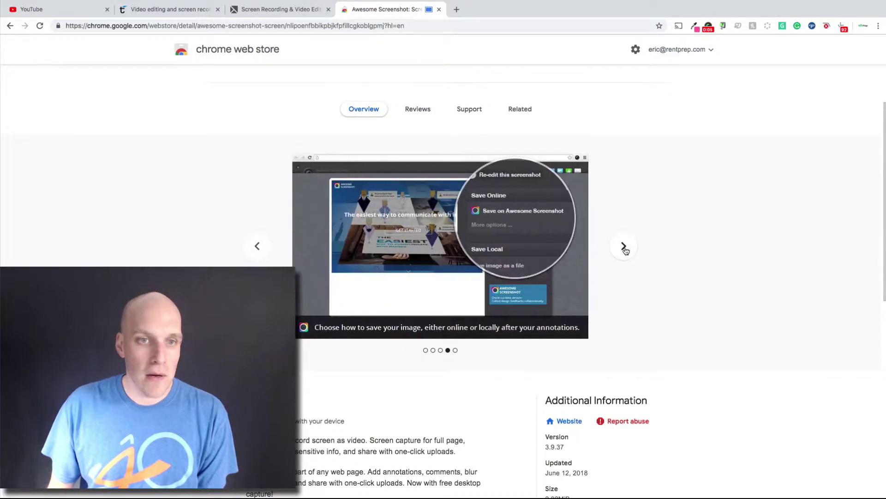
pyautogui.click(623, 247)
pyautogui.click(709, 27)
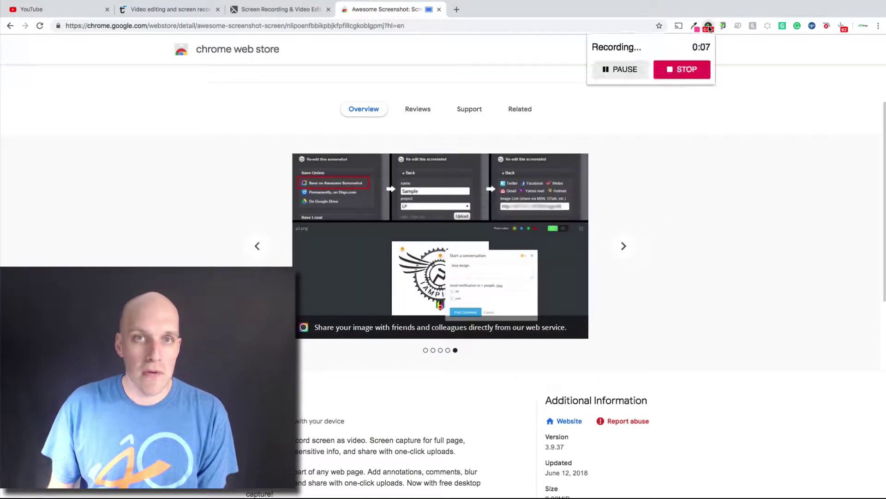
pyautogui.click(687, 71)
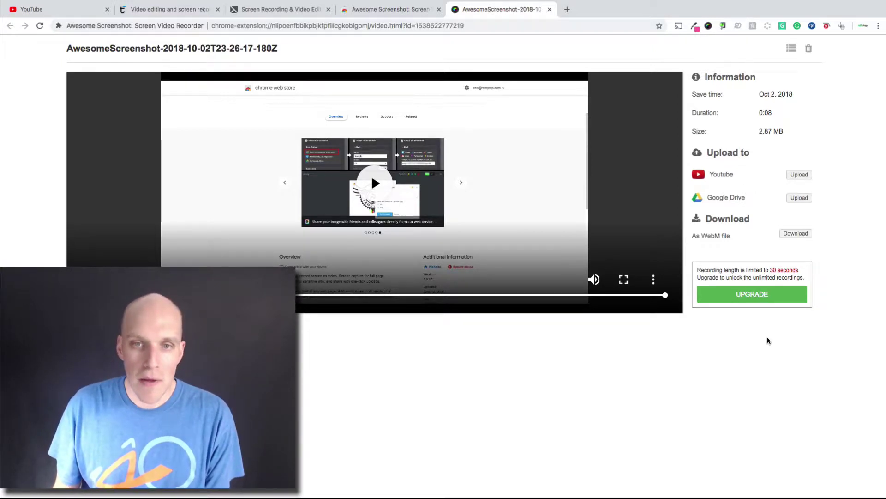
# Begin the Premium upgrade via Google sign-in and highlight the $19.99 yearly price
pyautogui.click(765, 296)
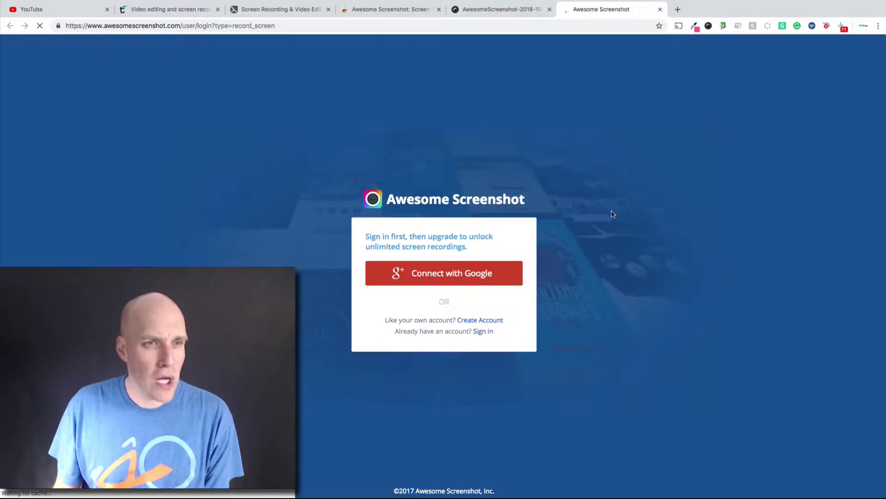
pyautogui.click(431, 275)
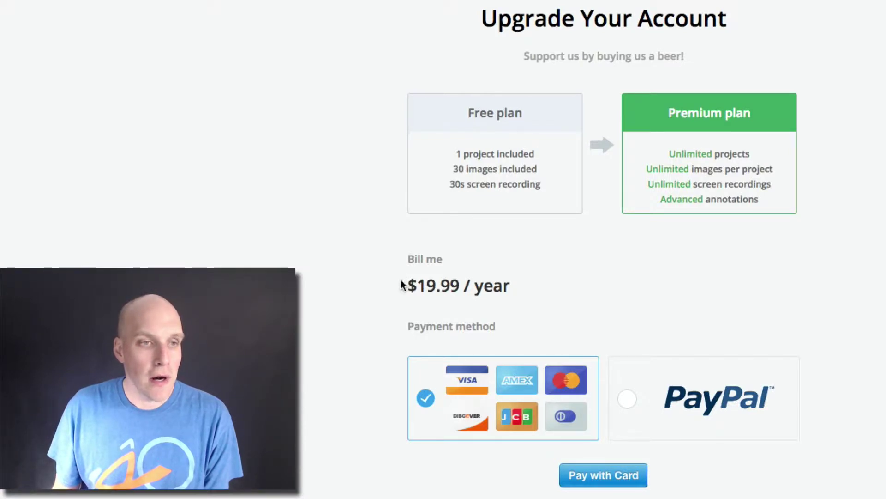
pyautogui.moveTo(401, 284); pyautogui.dragTo(517, 291)
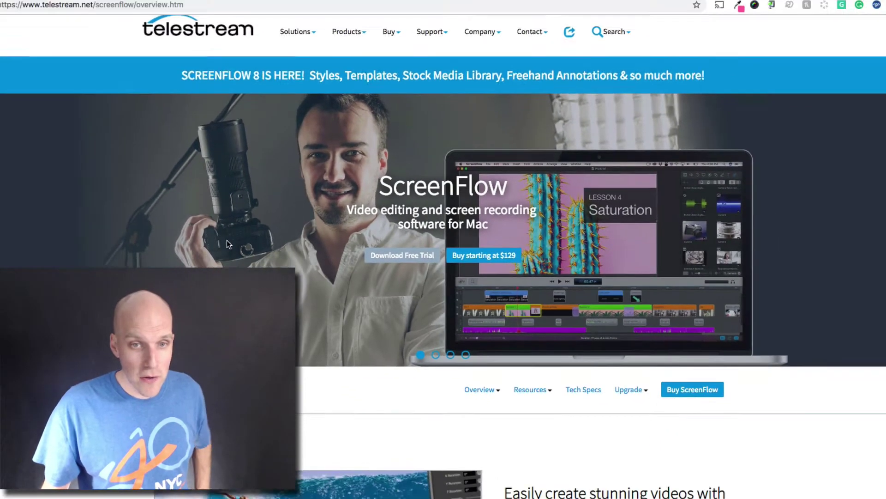
# Scroll the ScreenFlow page and capture its visible part with Awesome Screenshot
pyautogui.scroll(-5, 256, 194)
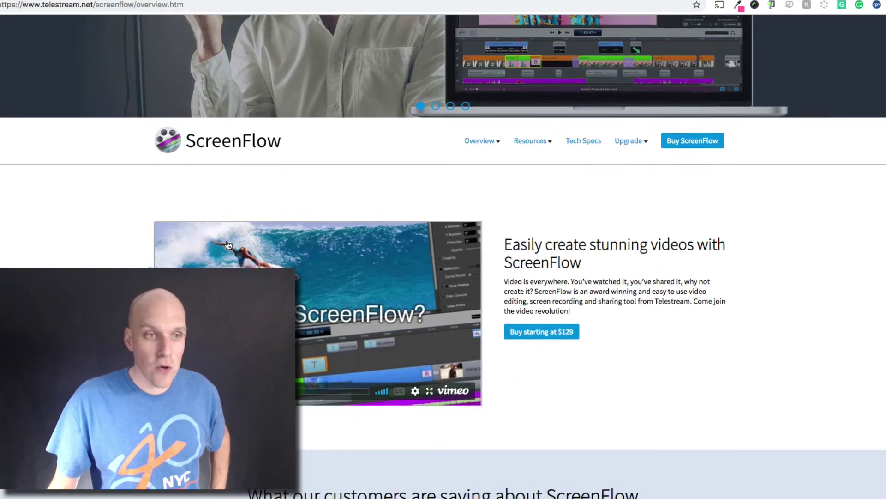
pyautogui.scroll(-2, 227, 245)
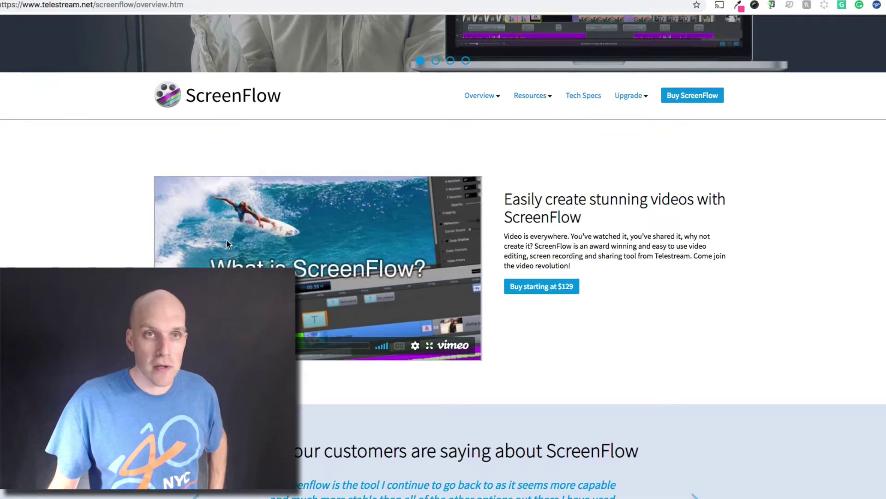
pyautogui.click(755, 6)
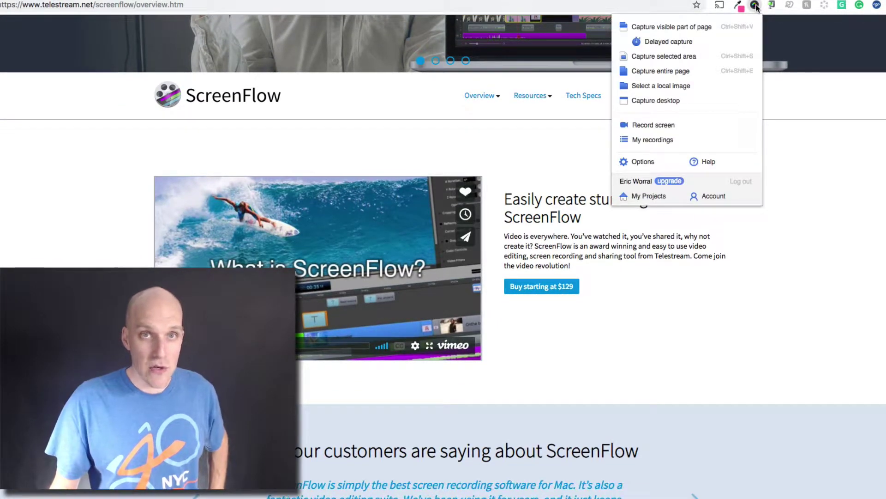
pyautogui.click(679, 28)
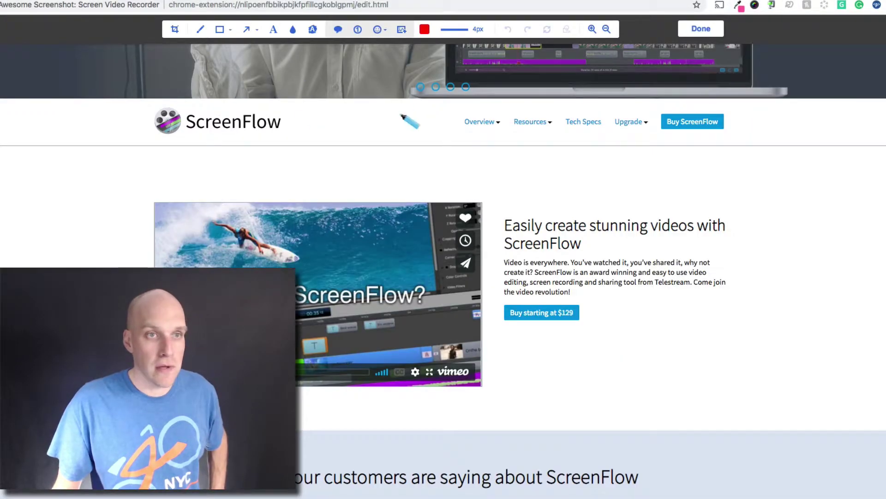
# Box the $129 buy button in red and point a 16px arrow at it
pyautogui.click(219, 30)
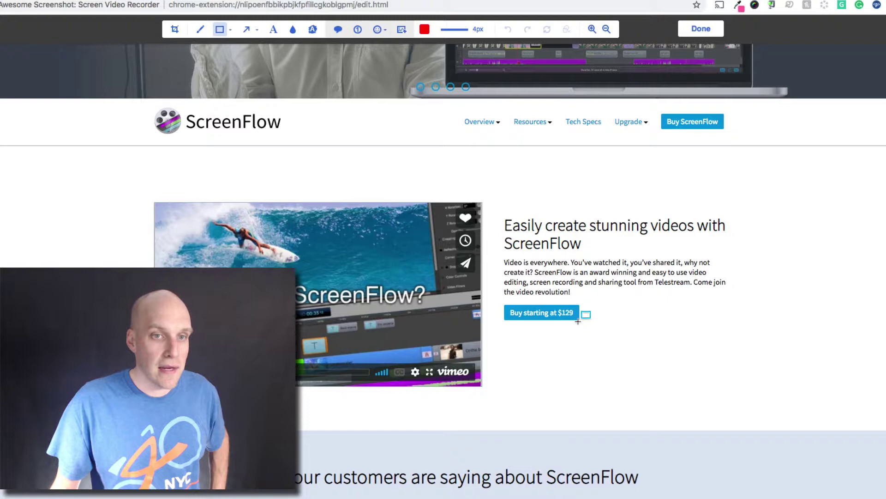
pyautogui.moveTo(494, 294); pyautogui.dragTo(598, 328)
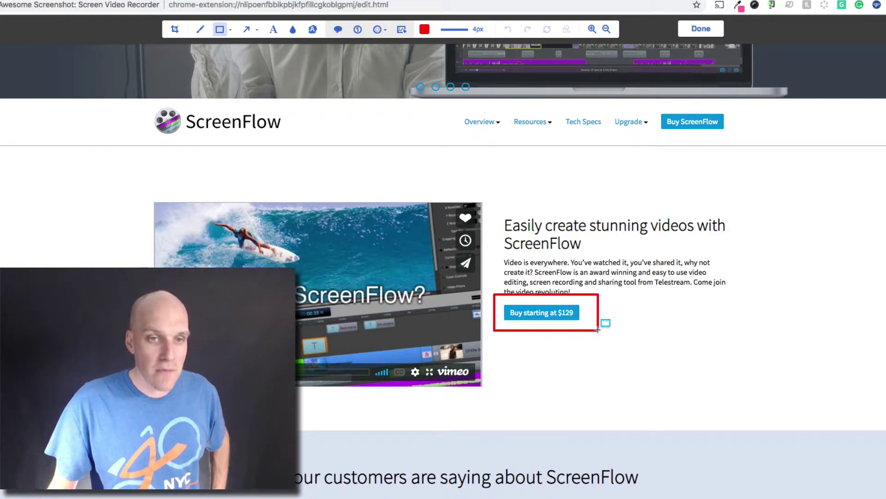
pyautogui.click(247, 30)
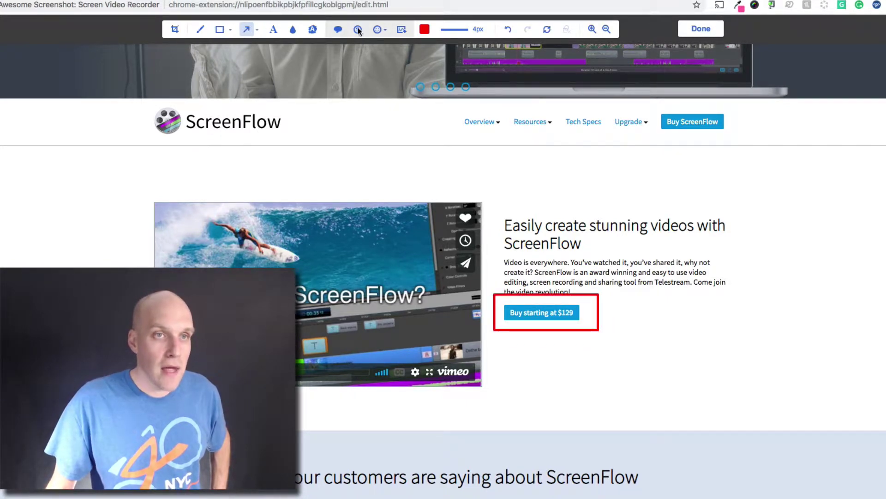
pyautogui.click(455, 29)
pyautogui.click(459, 103)
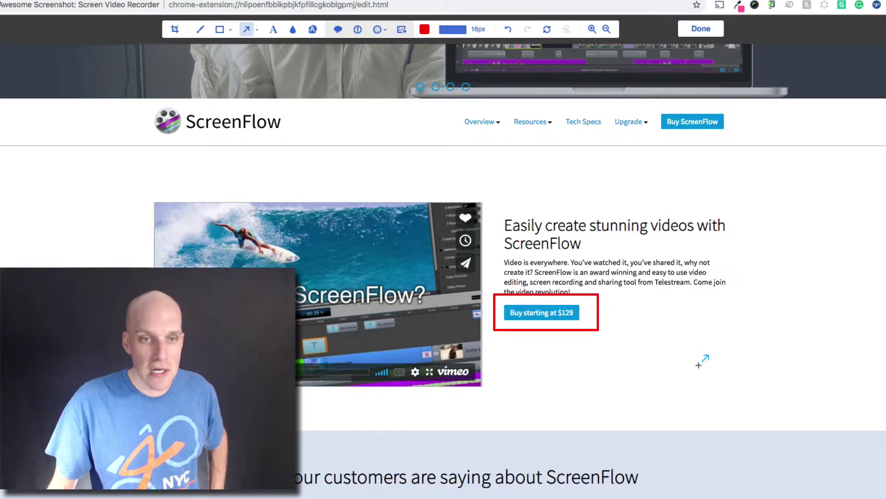
pyautogui.moveTo(701, 366)
pyautogui.mouseDown()
pyautogui.moveTo(626, 323)
pyautogui.moveTo(607, 323)
pyautogui.mouseUp()
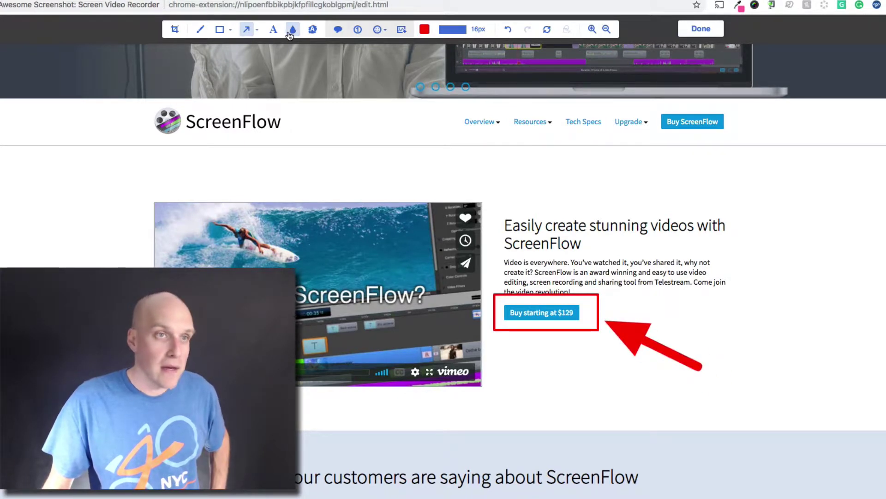
# Add the note 'Please change font on this button' beside the arrow and finish editing
pyautogui.click(274, 29)
pyautogui.click(735, 365)
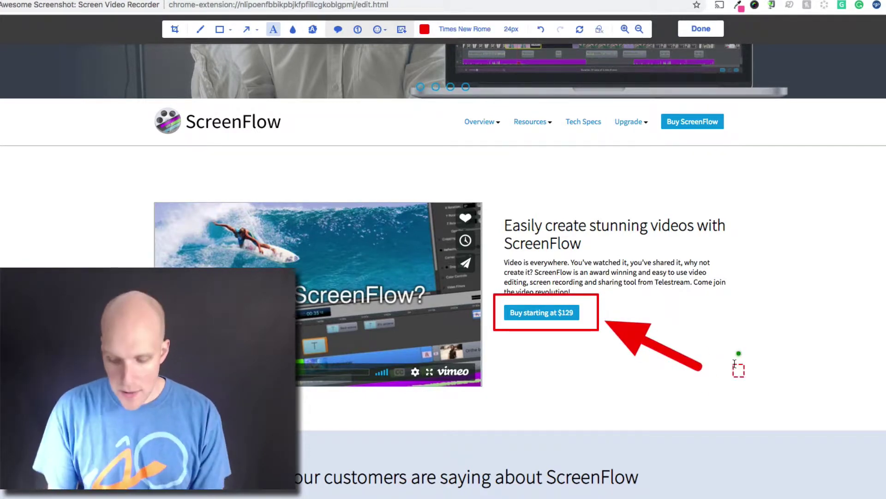
pyautogui.write('Please change')
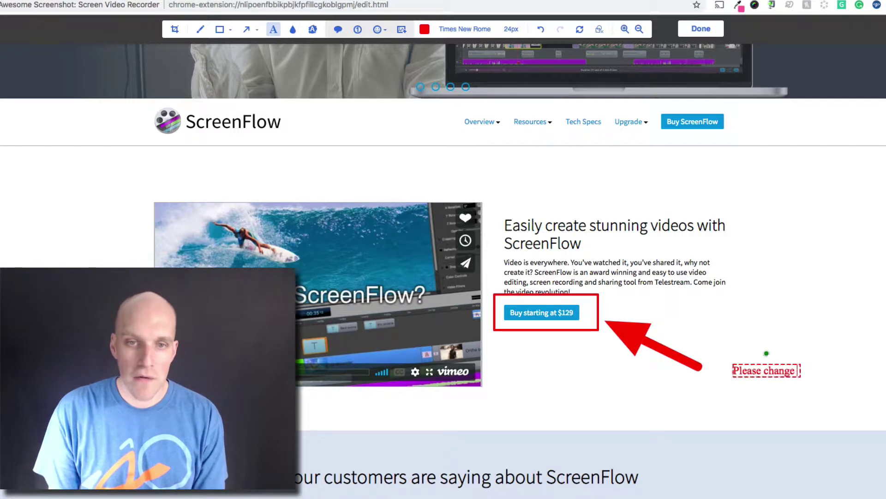
pyautogui.write(' font on this')
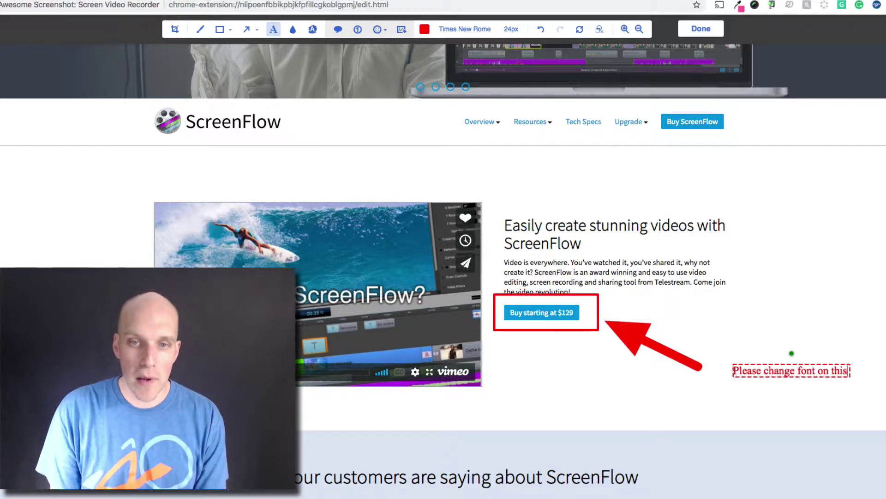
pyautogui.write(' button')
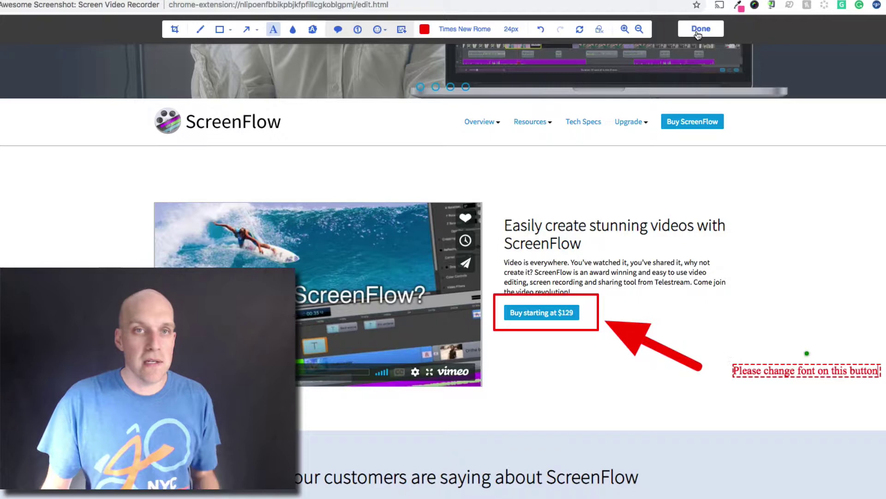
pyautogui.click(701, 31)
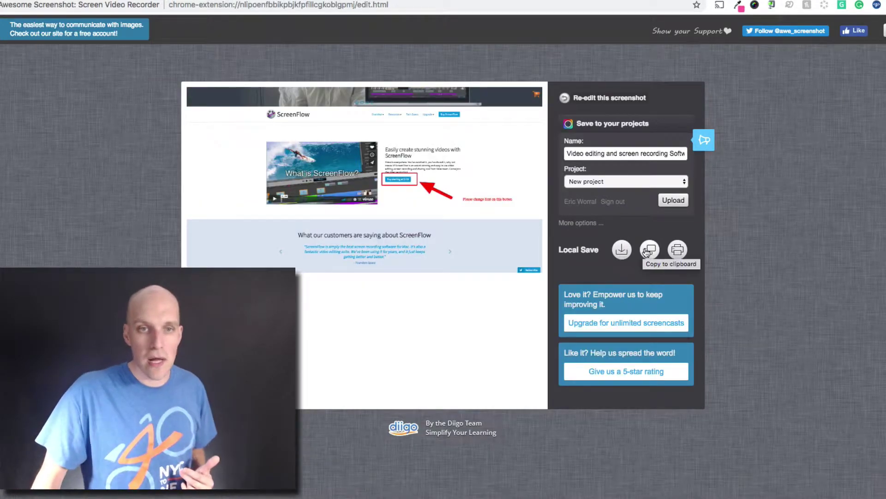
# Download the annotated screenshot to the Desktop as a PNG
pyautogui.click(622, 250)
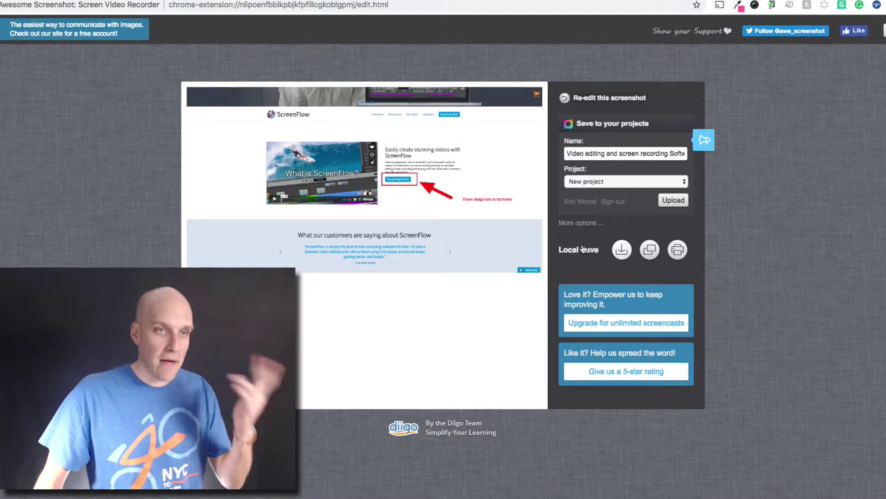
pyautogui.click(571, 285)
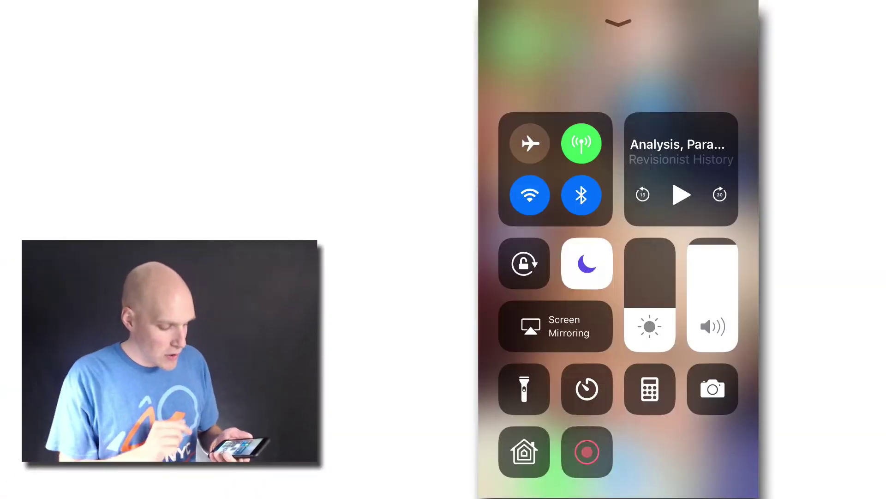
# Start an iPhone screen recording from Control Center, then dismiss Control Center
pyautogui.click(587, 452)
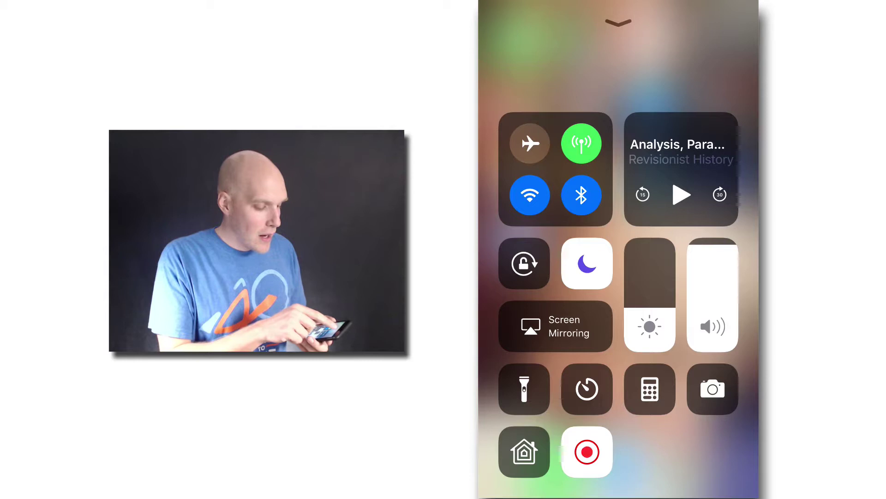
pyautogui.click(679, 451)
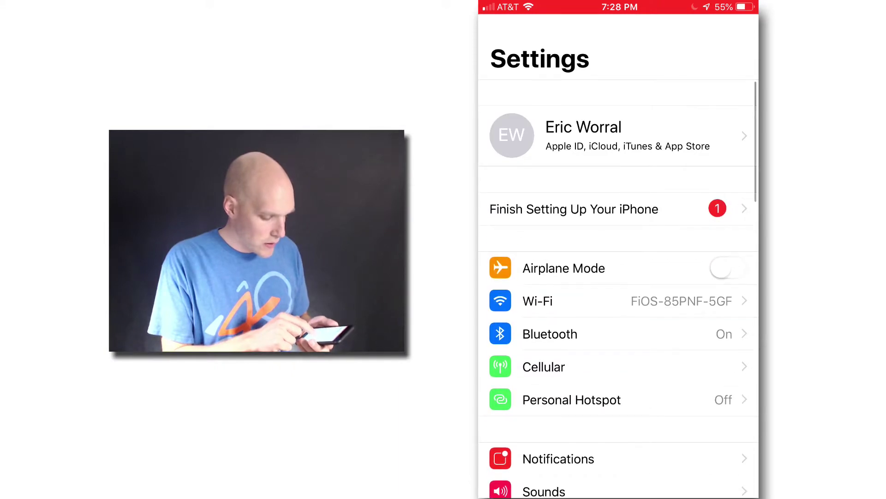
pyautogui.scroll(-7, 618, 273)
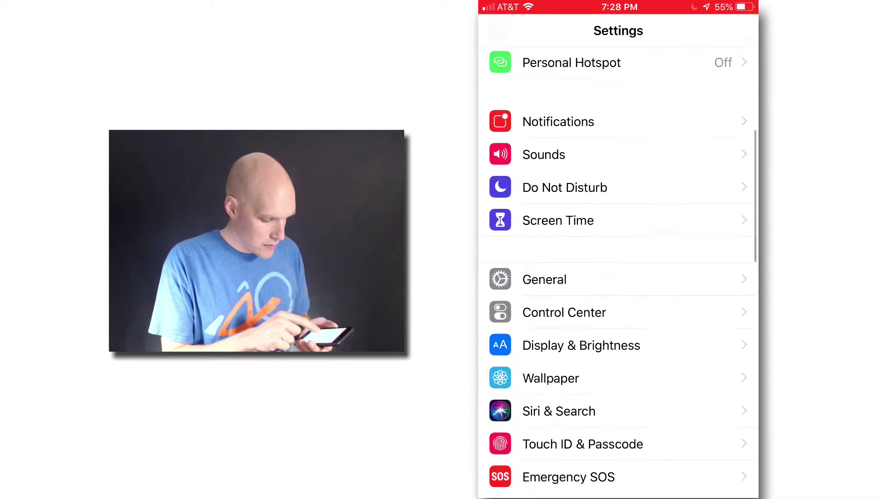
pyautogui.scroll(-2, 618, 272)
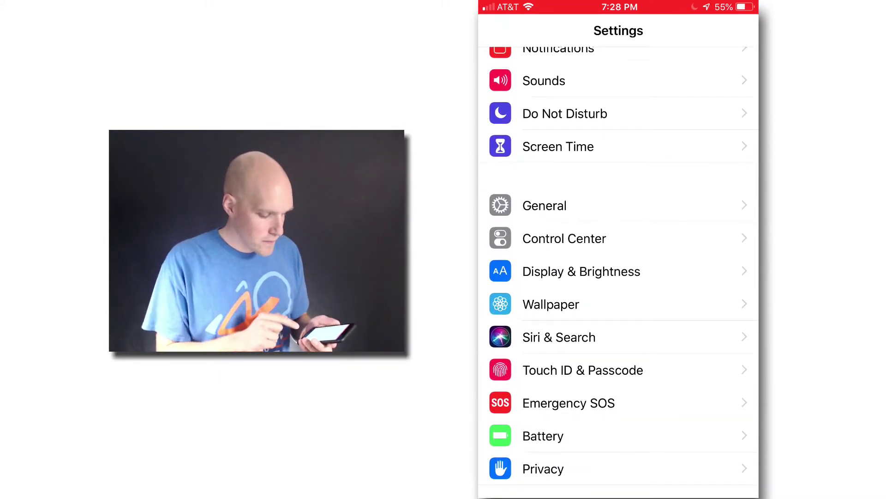
# Move Screen Recording to the top of Control Center's included controls, then reopen Control Center
pyautogui.click(564, 238)
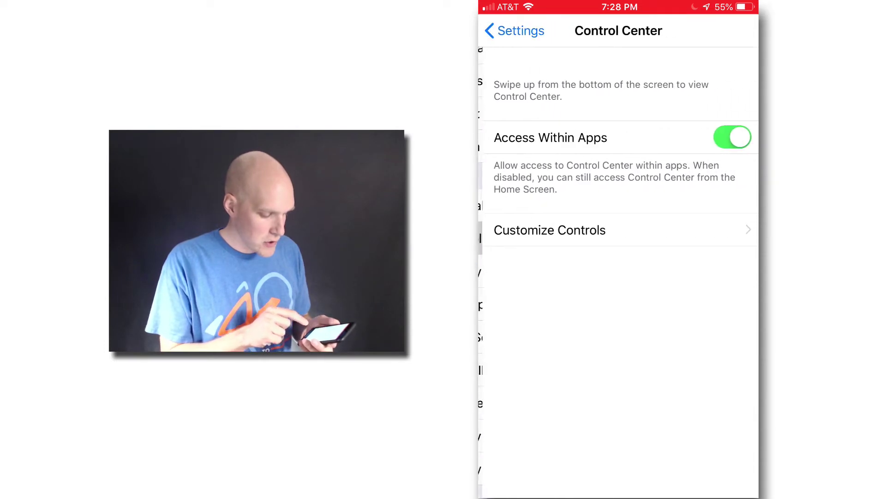
pyautogui.click(545, 230)
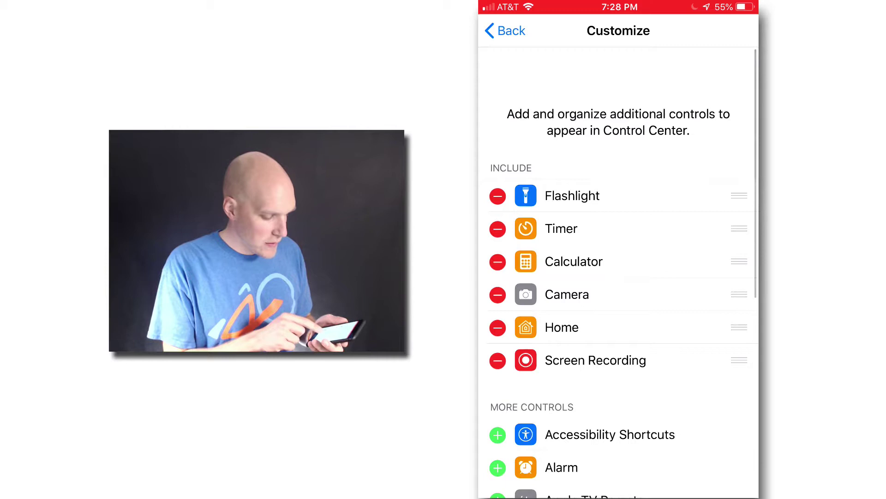
pyautogui.scroll(-2, 619, 277)
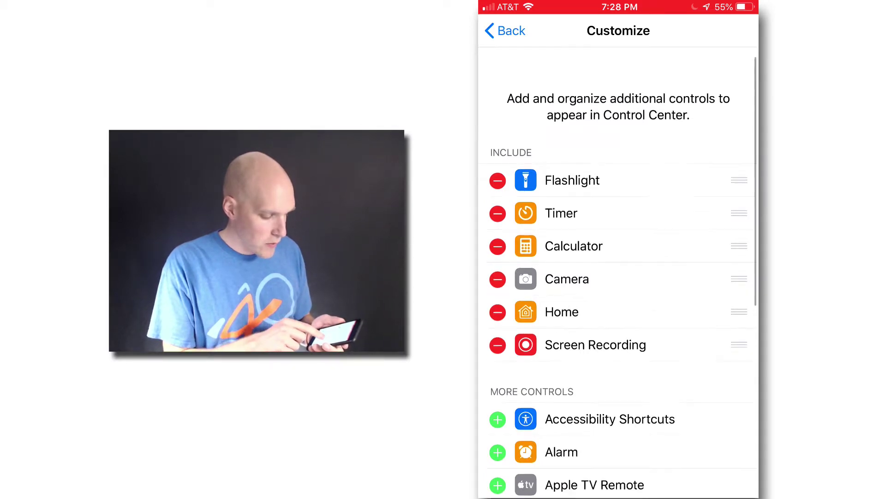
pyautogui.moveTo(739, 324); pyautogui.dragTo(739, 160)
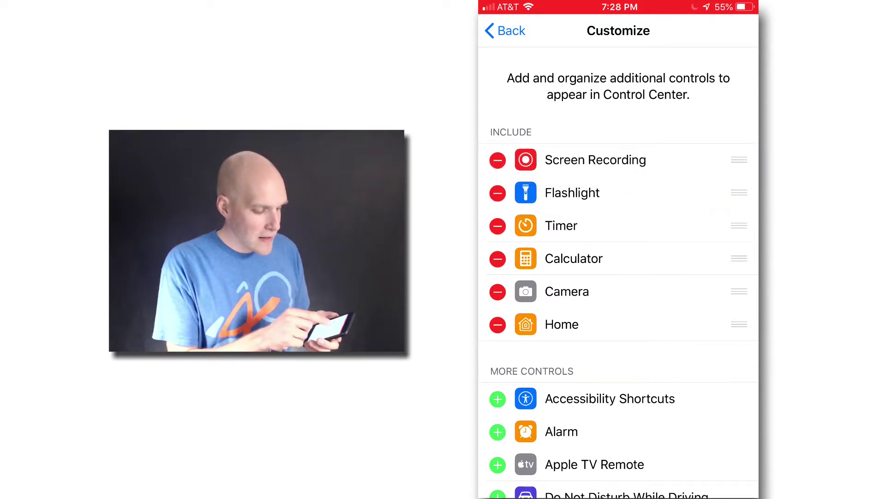
pyautogui.scroll(1, 619, 277)
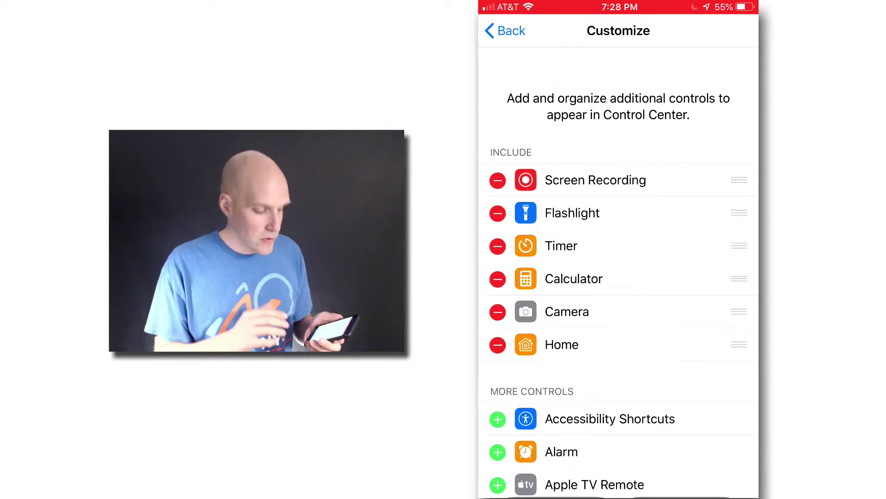
pyautogui.moveTo(738, 4); pyautogui.dragTo(734, 231)
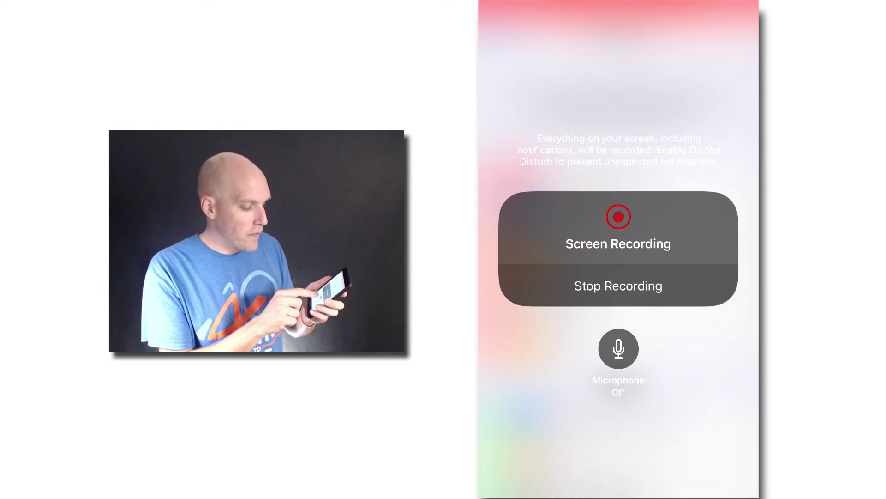
# Switch the Screen Recording panel's Microphone to On during the recording
pyautogui.click(619, 349)
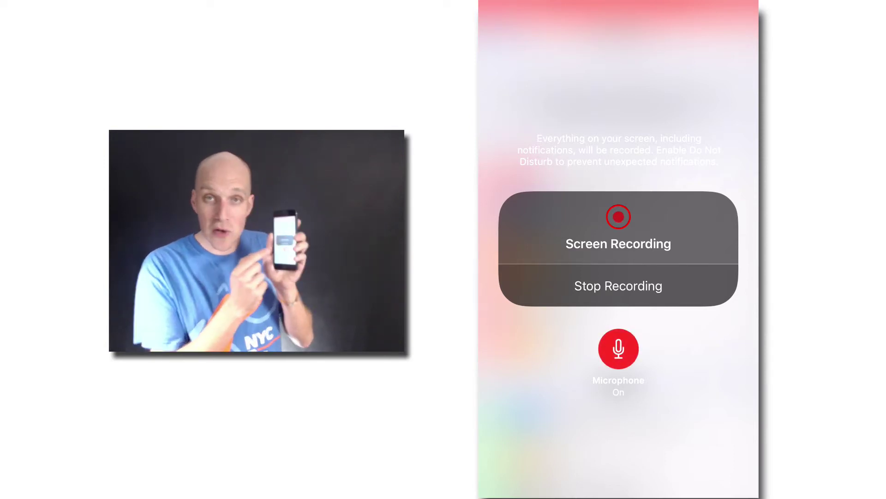